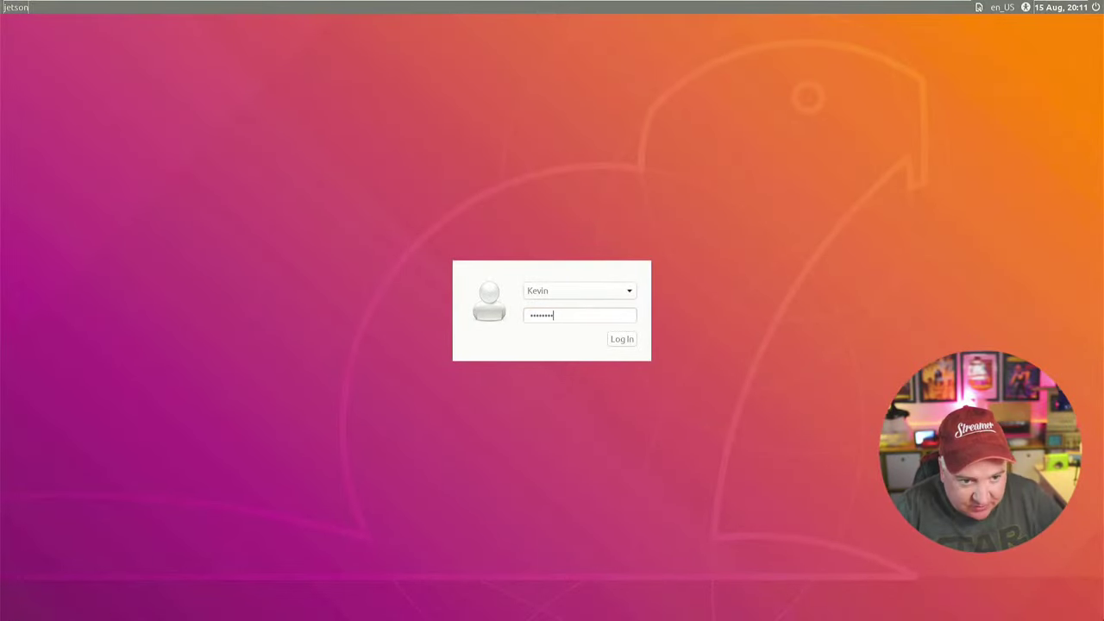
Log in to the Jetson desktop and open the VPI Demos v1.1 folder.
{"action": "key", "text": "Return"}
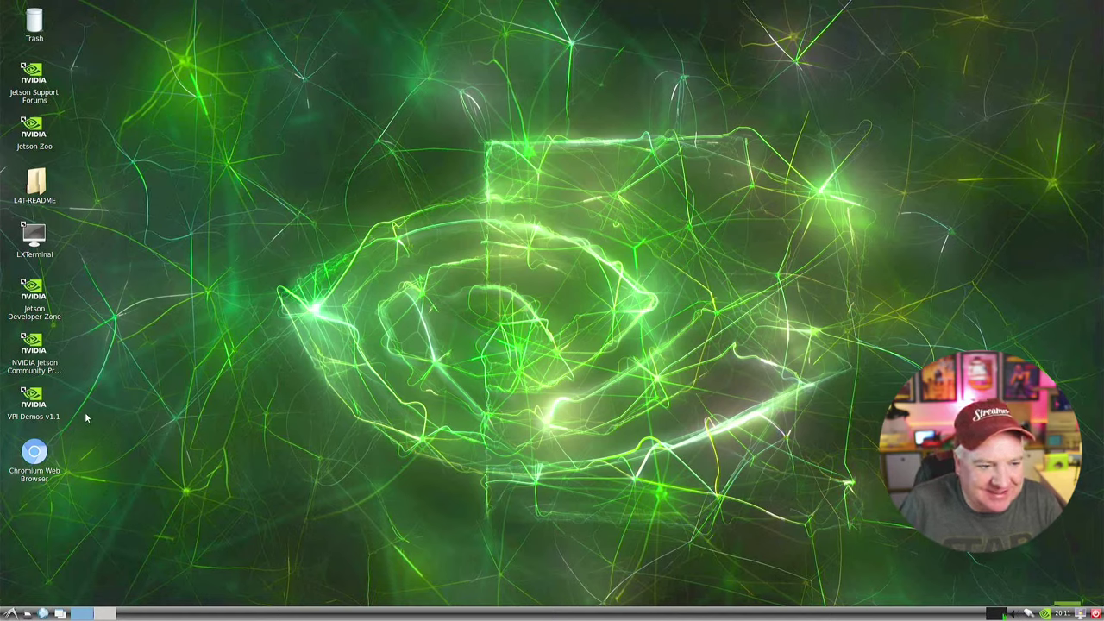
{"action": "left_click", "coordinate": [35, 396]}
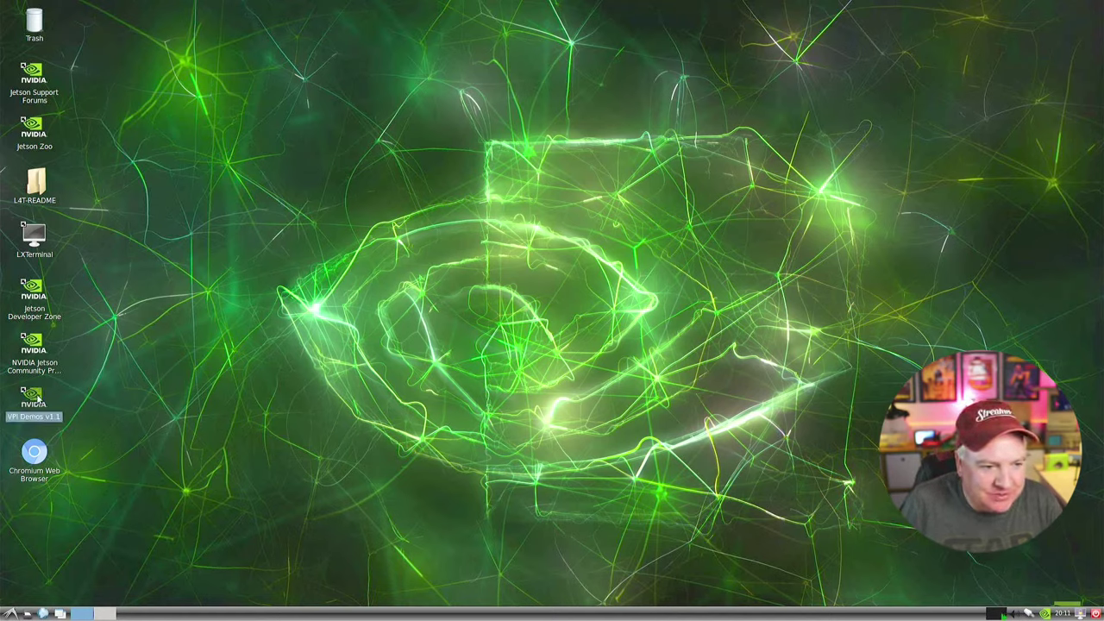
{"action": "double_click", "coordinate": [39, 398]}
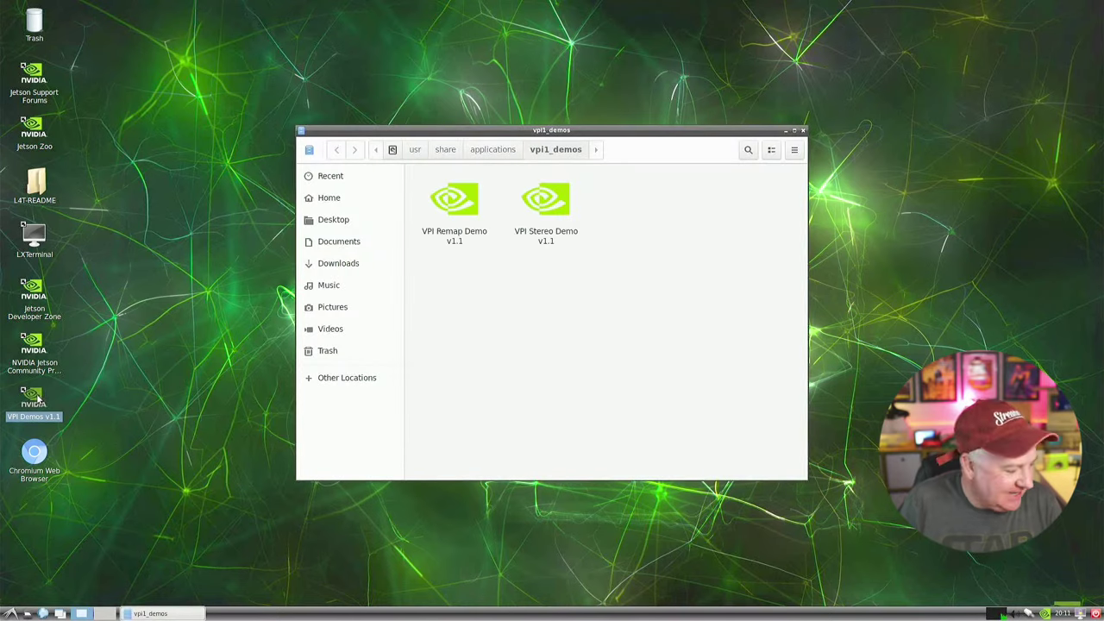
Launch VPI Remap Demo v1.1 with the dog.mp4 sample video as its source, keeping the mirror backend on CUDA.
{"action": "left_click", "coordinate": [460, 213]}
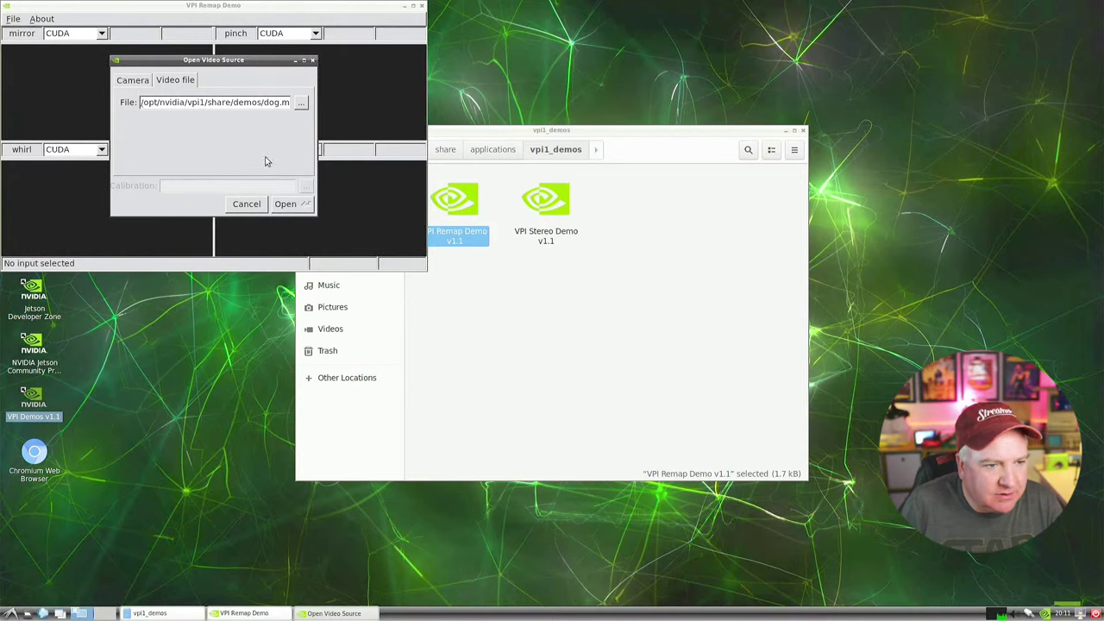
{"action": "left_click_drag", "start_coordinate": [165, 60], "coordinate": [527, 24]}
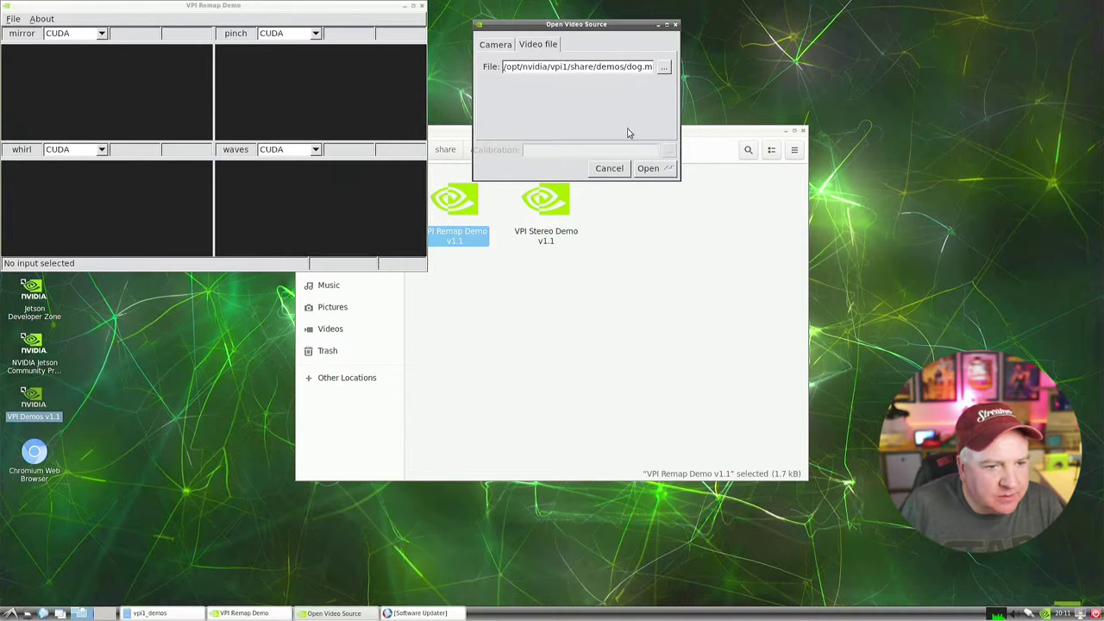
{"action": "left_click", "coordinate": [664, 170]}
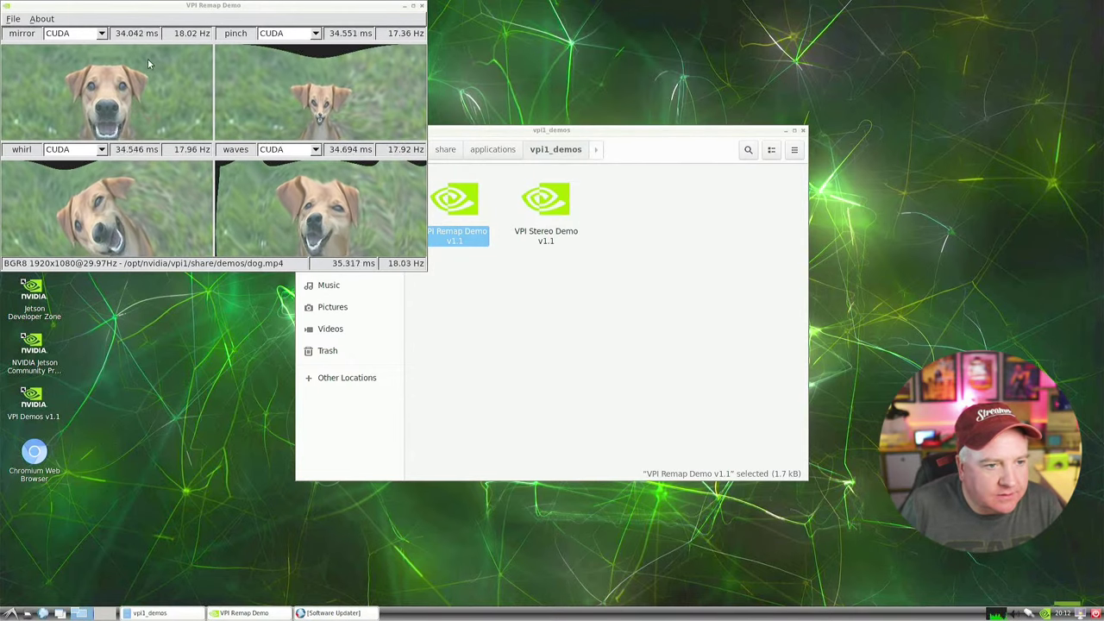
{"action": "left_click", "coordinate": [59, 33]}
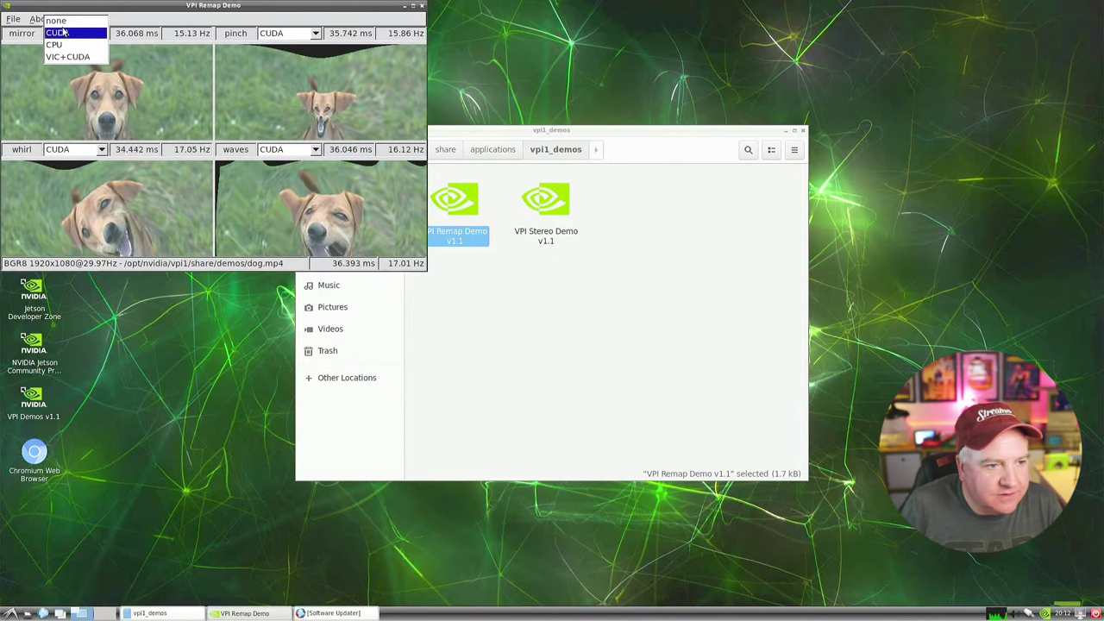
{"action": "left_click", "coordinate": [59, 33]}
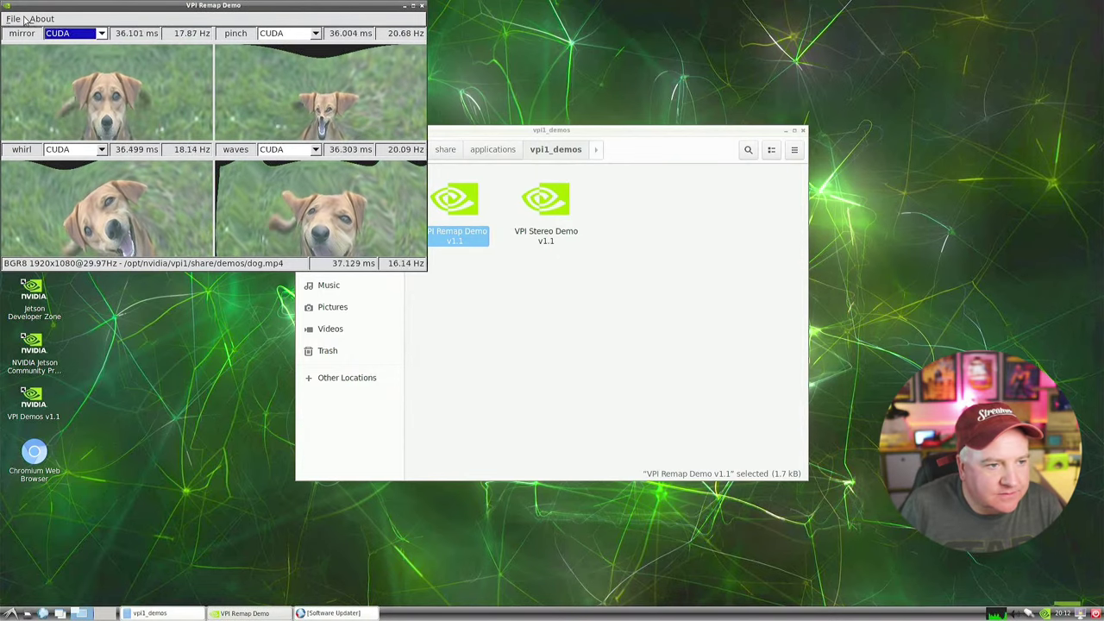
Try to open a camera as the Remap demo's video source, and close the demo.
{"action": "left_click", "coordinate": [19, 19]}
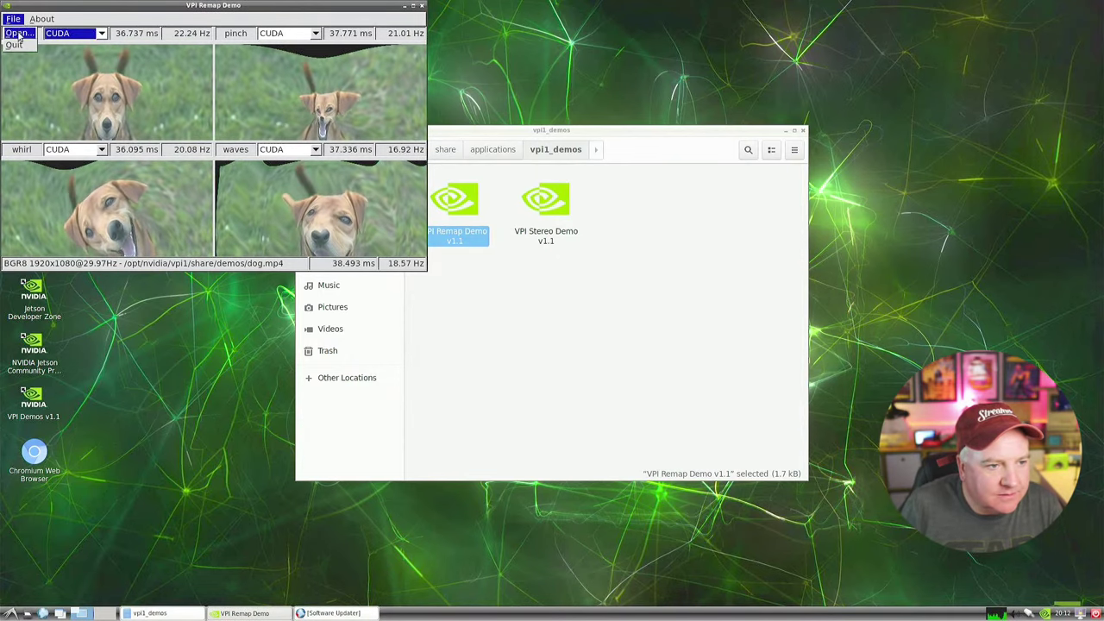
{"action": "left_click", "coordinate": [19, 33]}
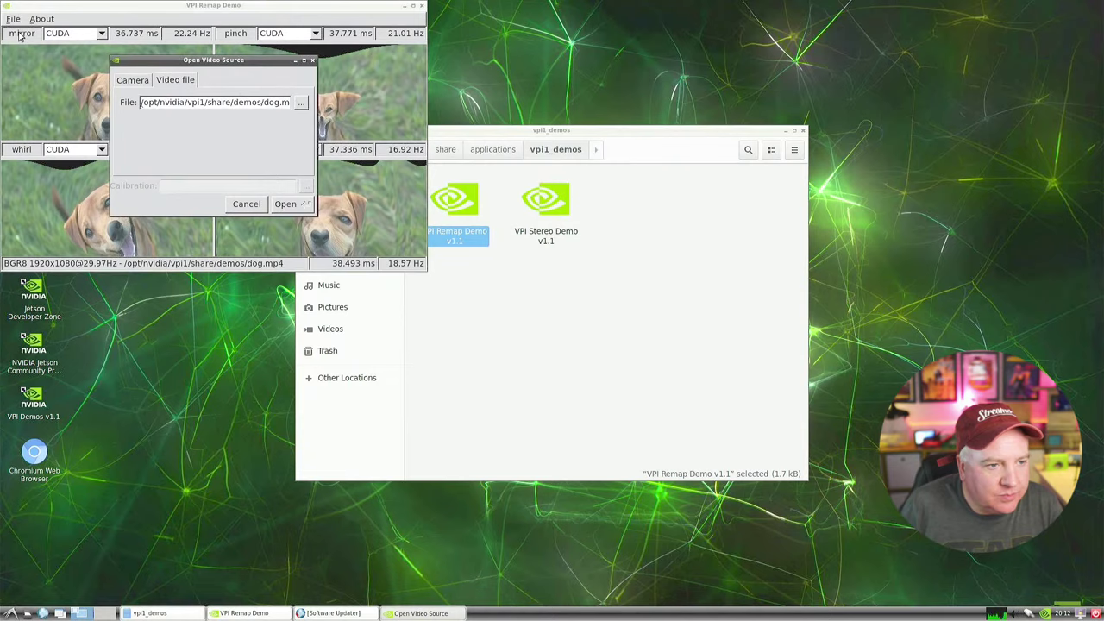
{"action": "left_click", "coordinate": [138, 82]}
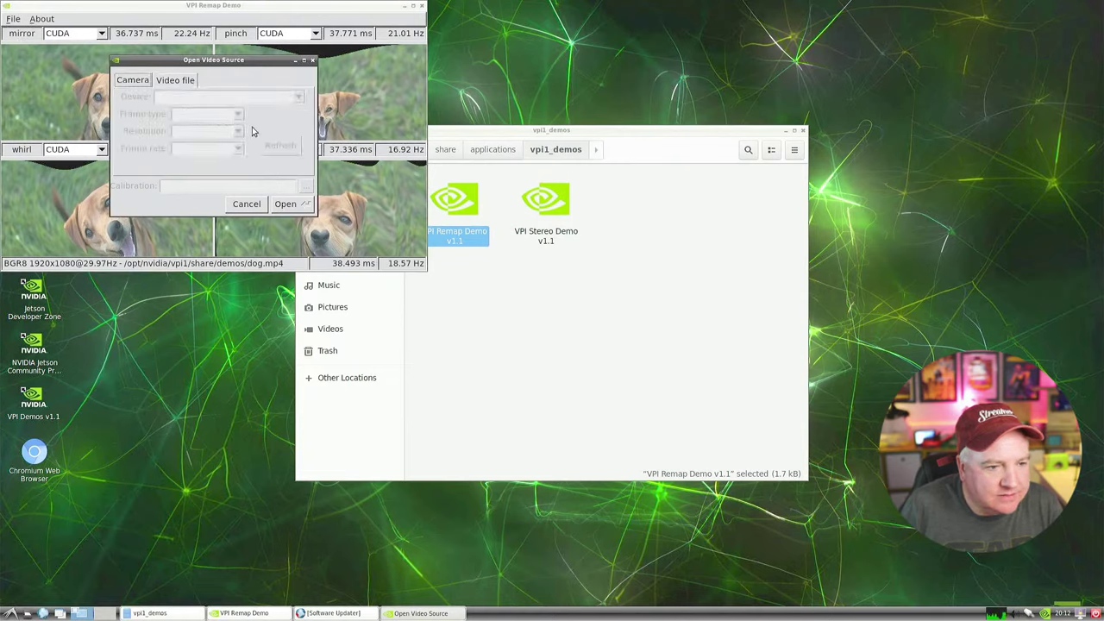
{"action": "left_click", "coordinate": [285, 205]}
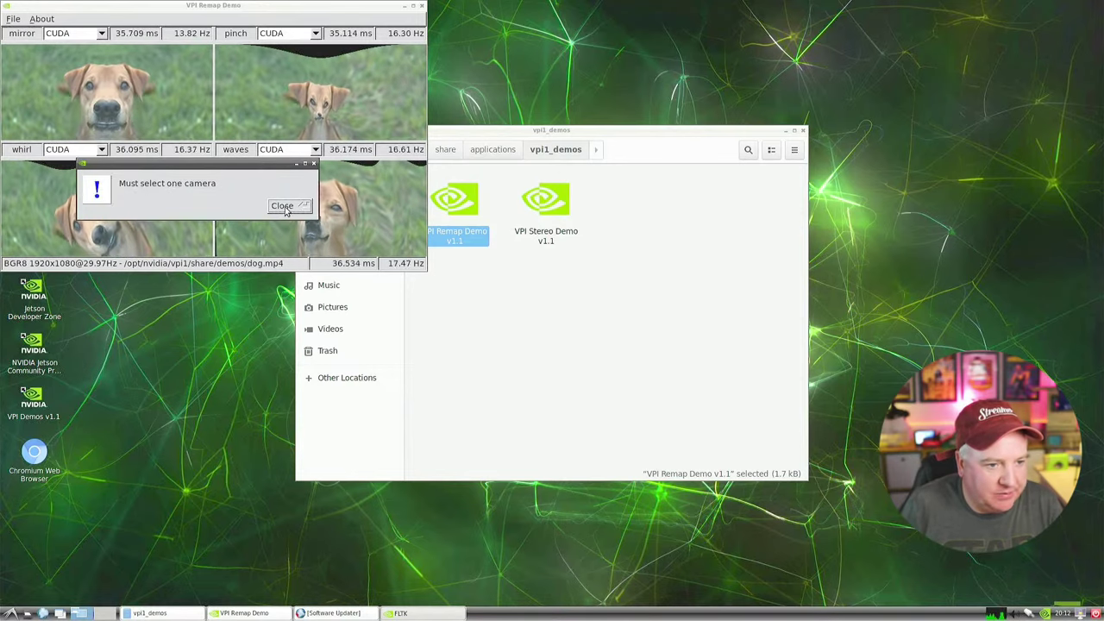
{"action": "left_click", "coordinate": [283, 206]}
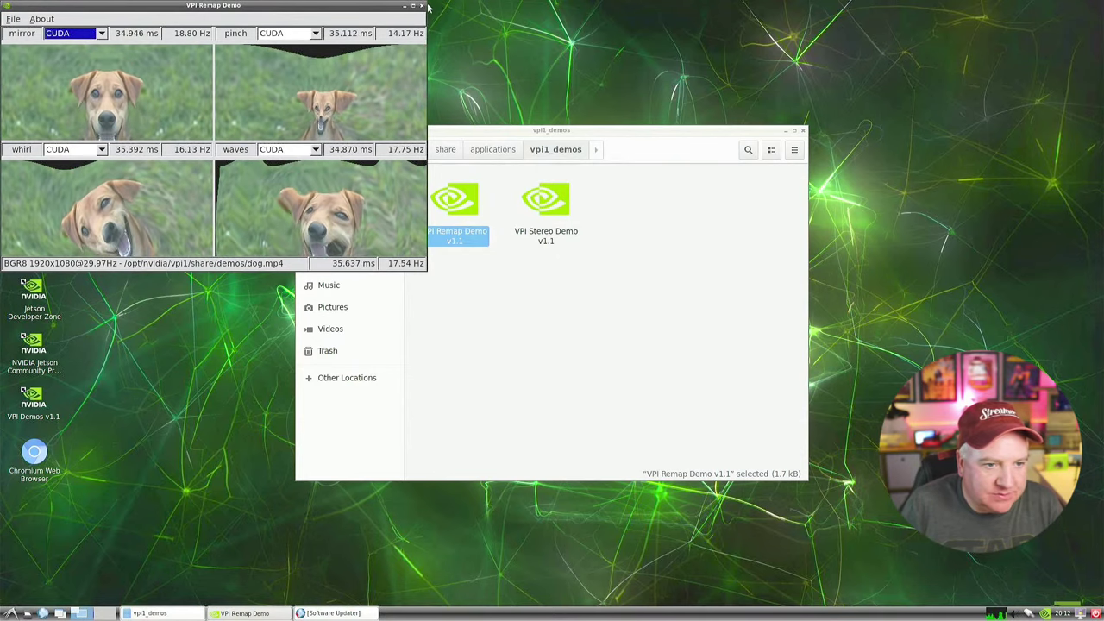
{"action": "left_click", "coordinate": [422, 6]}
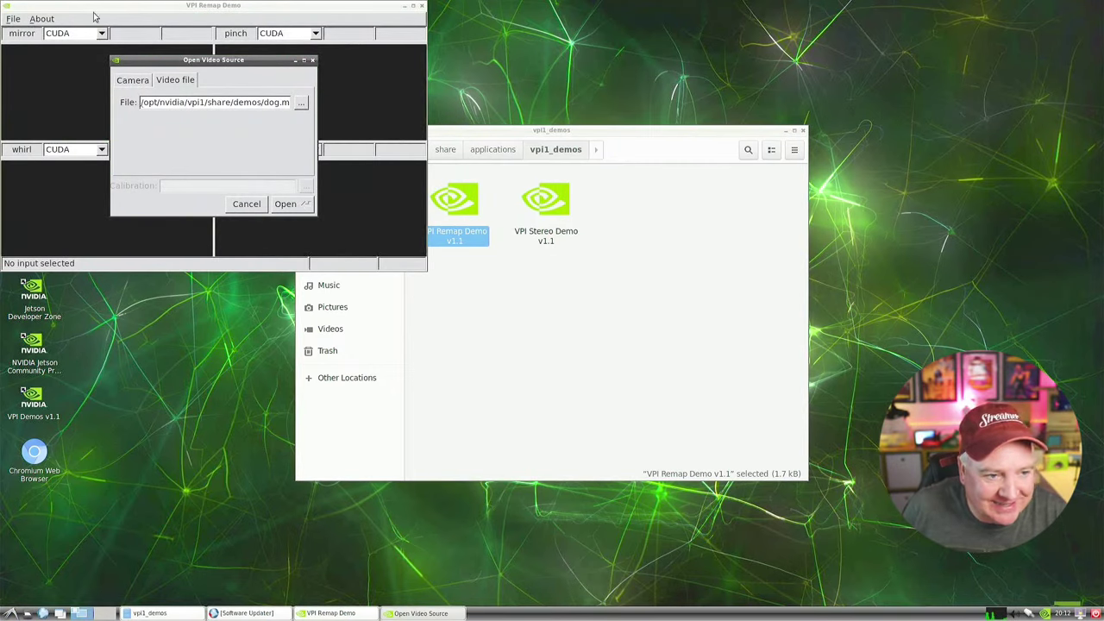
Check the Remap demo's camera source options, cancel the source selection and close the demo.
{"action": "left_click", "coordinate": [132, 80]}
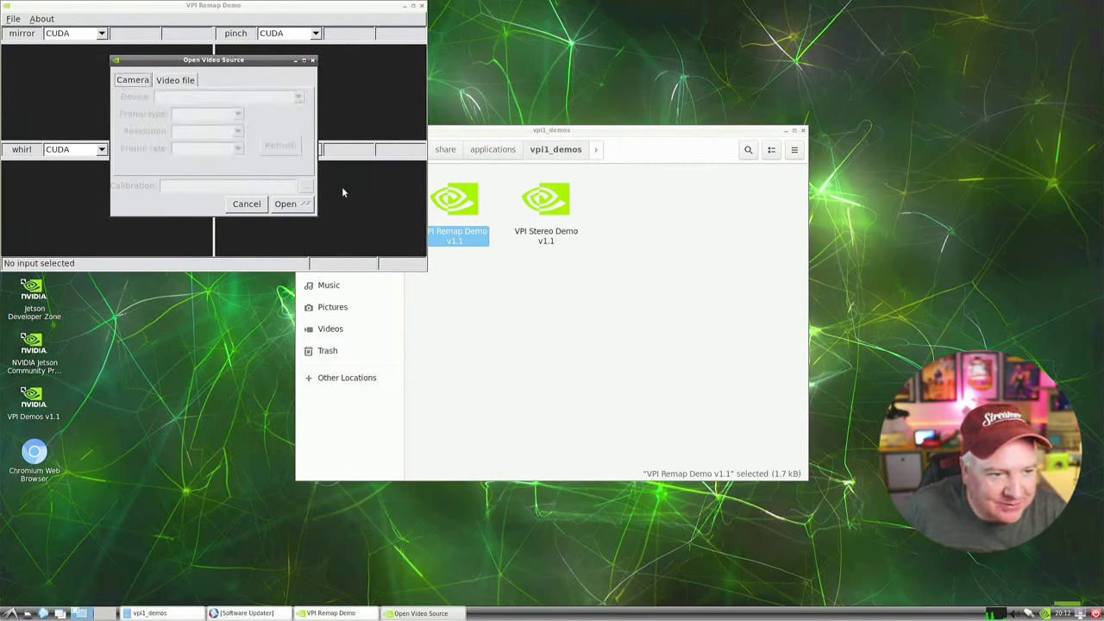
{"action": "left_click", "coordinate": [247, 205]}
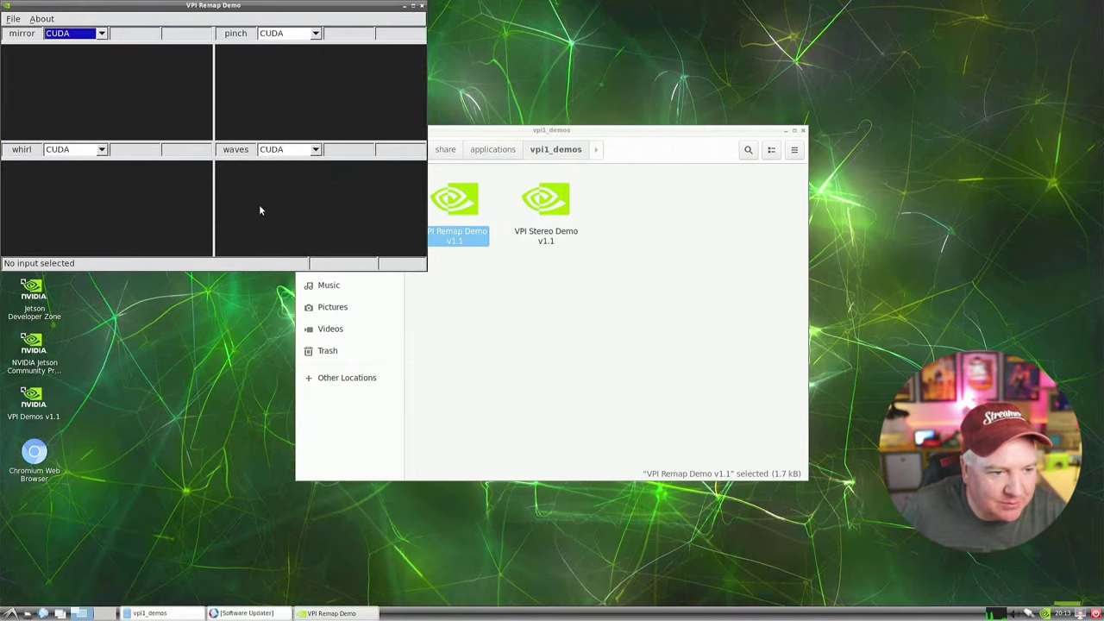
{"action": "left_click", "coordinate": [422, 6]}
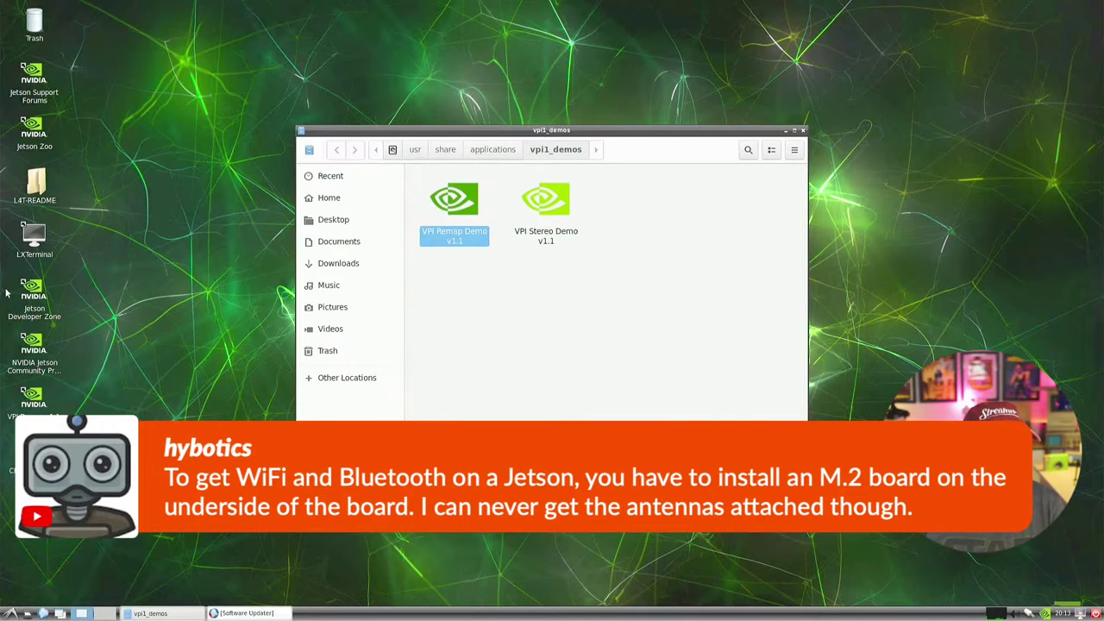
Open the Jetson Zoo web page from its desktop shortcut.
{"action": "left_click", "coordinate": [30, 146]}
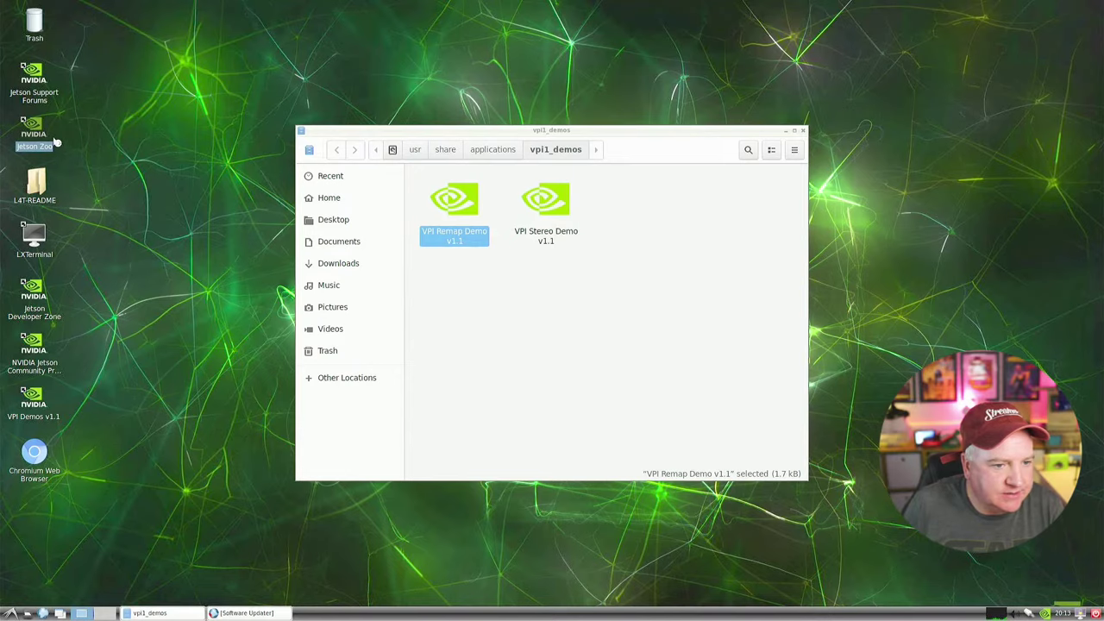
{"action": "double_click", "coordinate": [51, 141]}
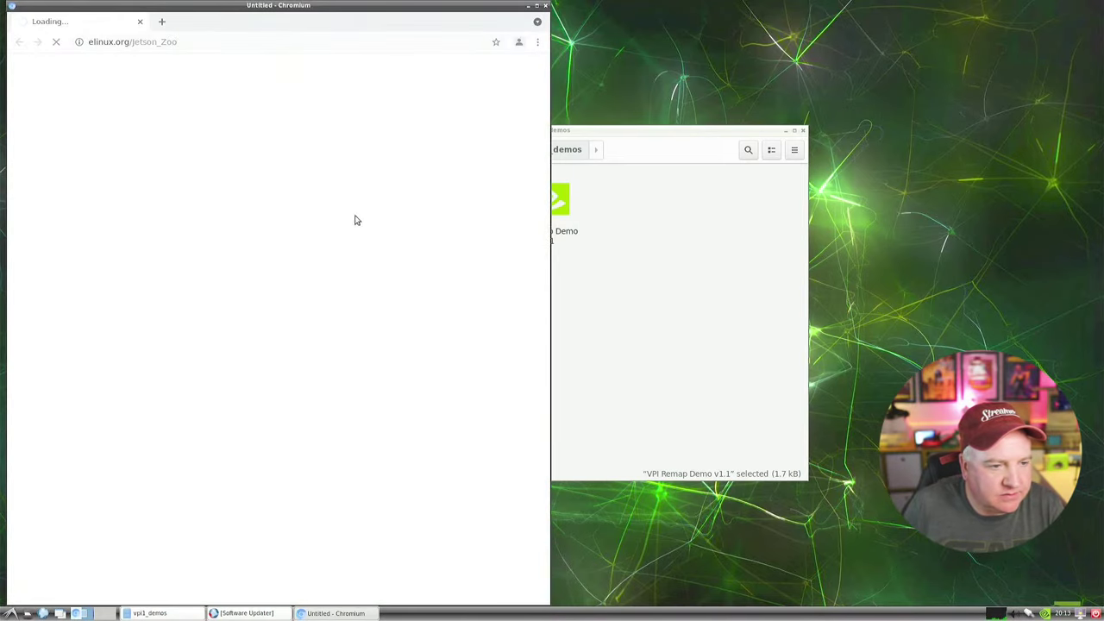
Run VPI Stereo Demo v1.1 on its preset seaside town video, and close the demo after viewing the stereo disparity output.
{"action": "left_click", "coordinate": [559, 204]}
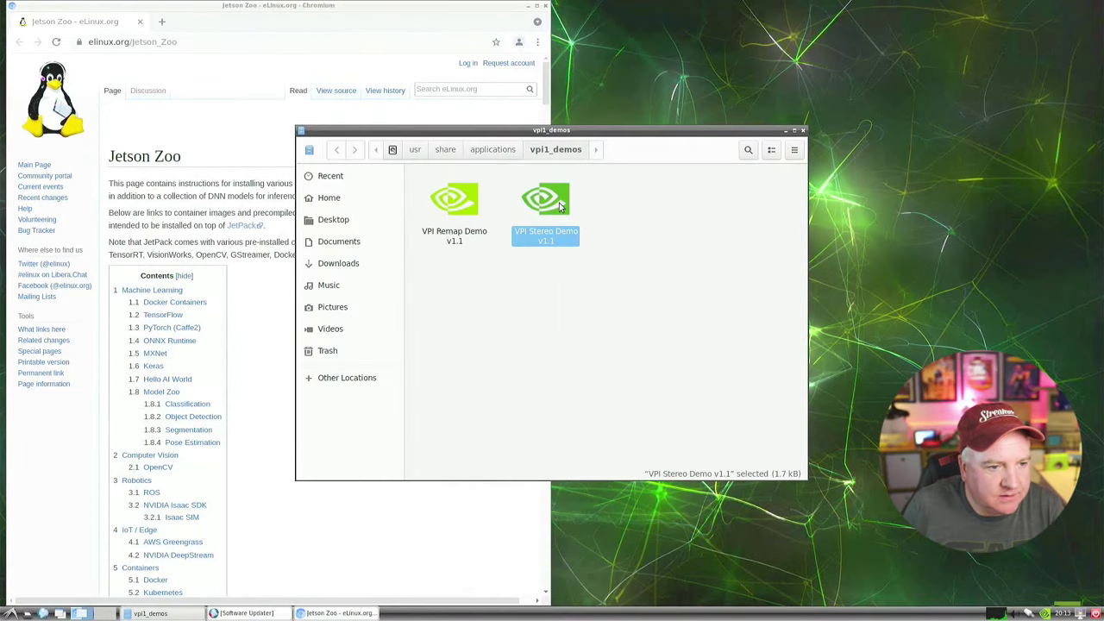
{"action": "double_click", "coordinate": [559, 203]}
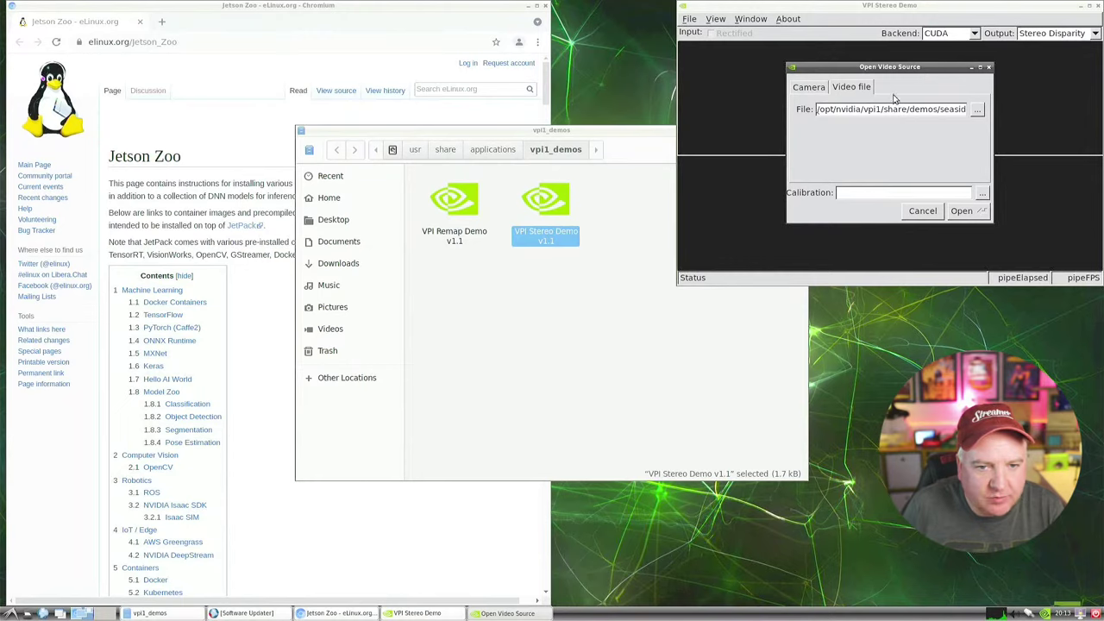
{"action": "left_click", "coordinate": [968, 212]}
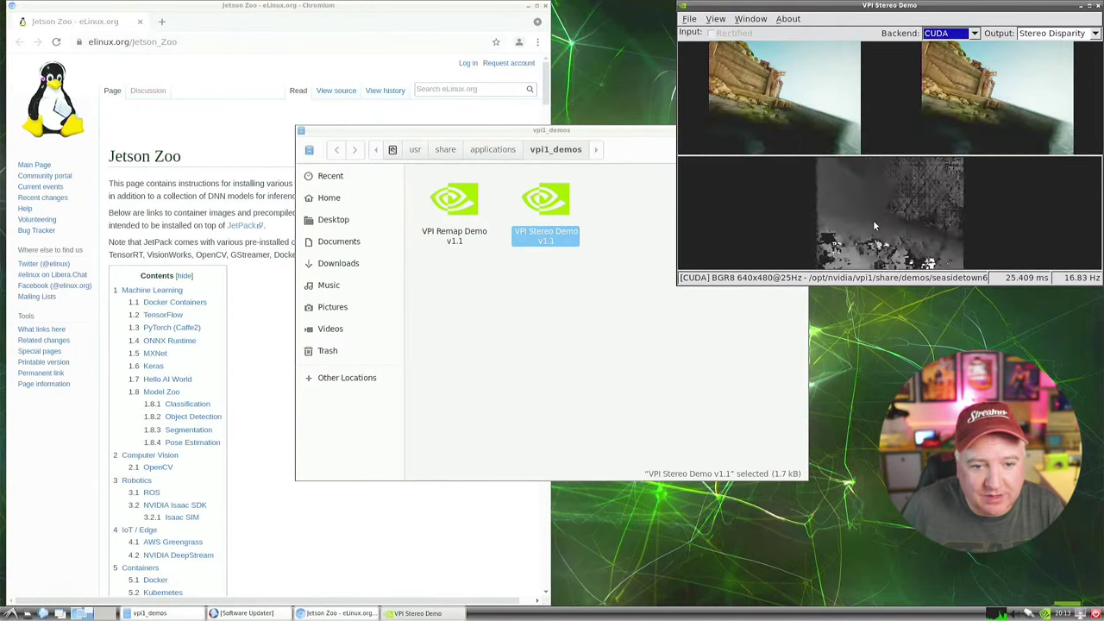
{"action": "left_click", "coordinate": [1096, 6]}
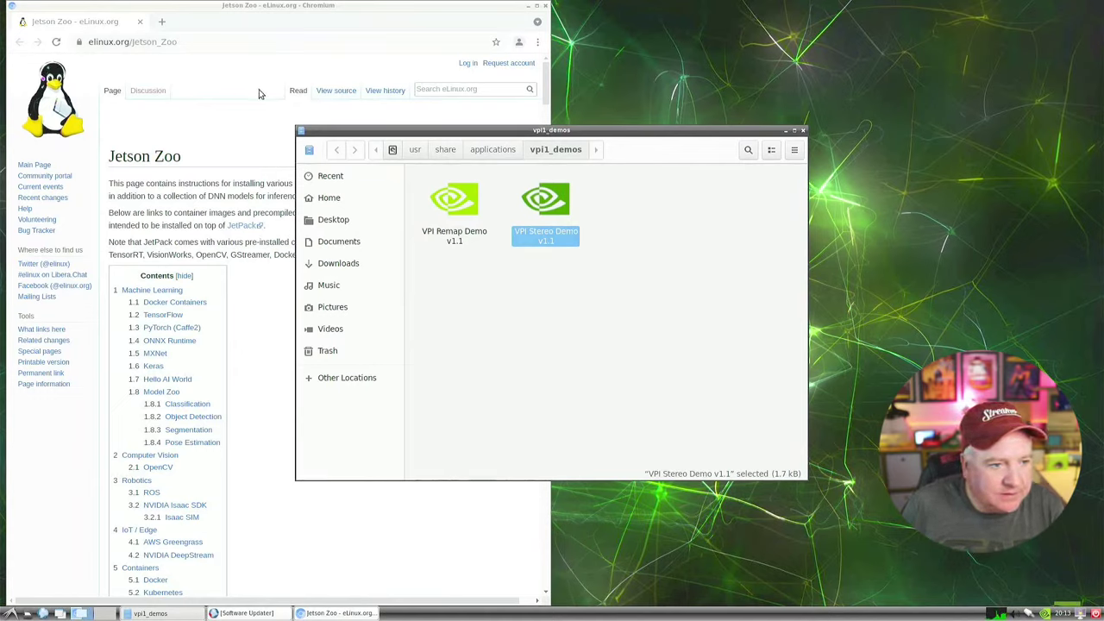
Close the Jetson Zoo page, and briefly view the Jetson Developer Zone page before closing it.
{"action": "left_click", "coordinate": [547, 7]}
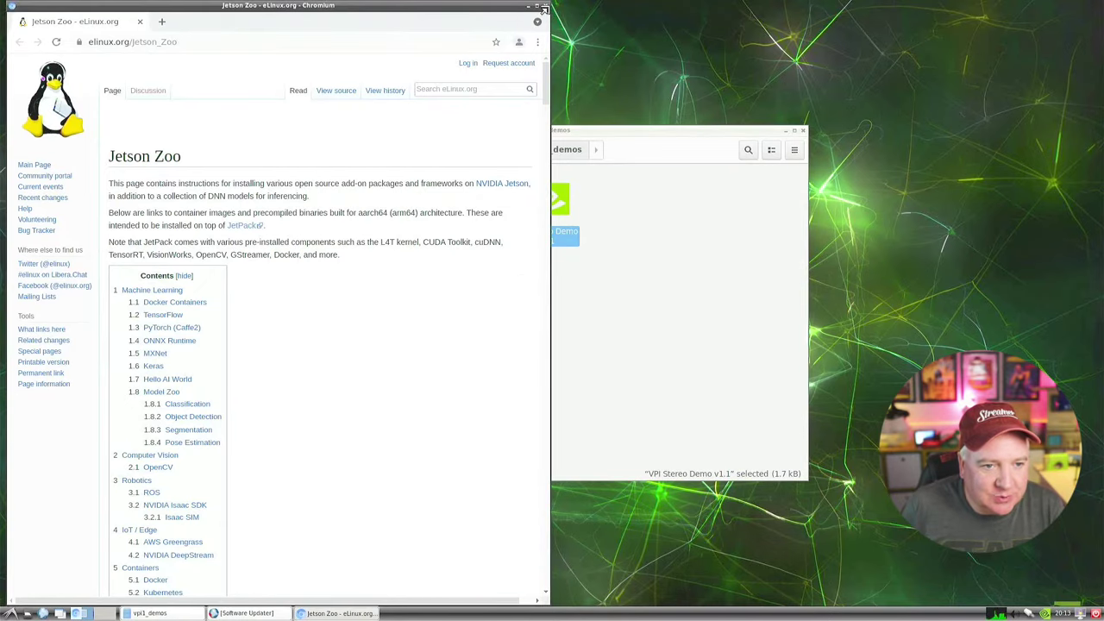
{"action": "left_click", "coordinate": [545, 6]}
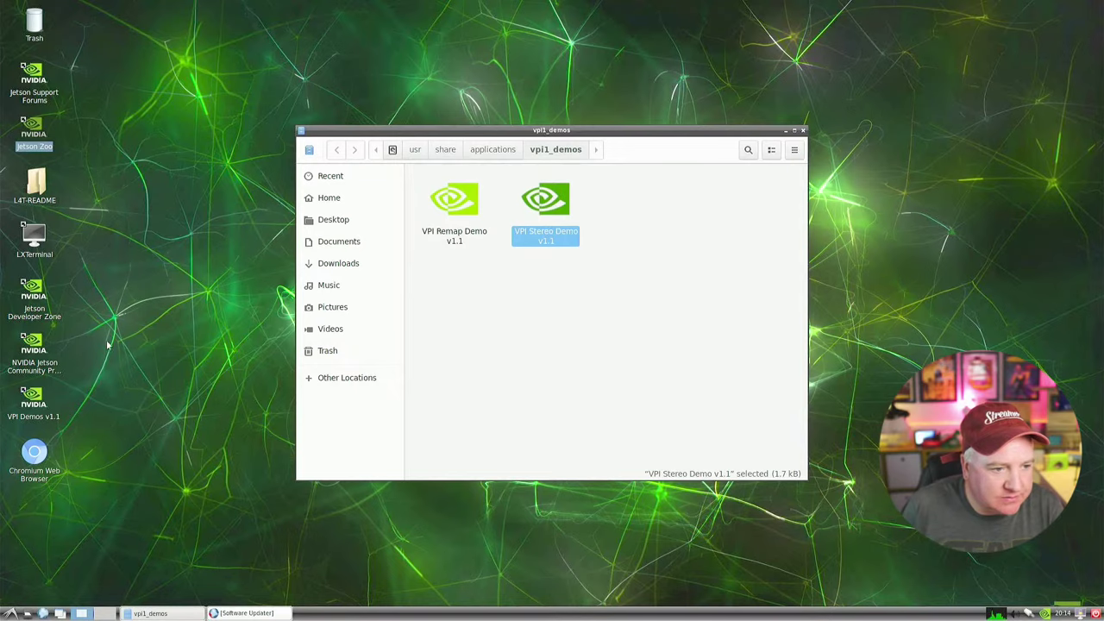
{"action": "left_click", "coordinate": [26, 295]}
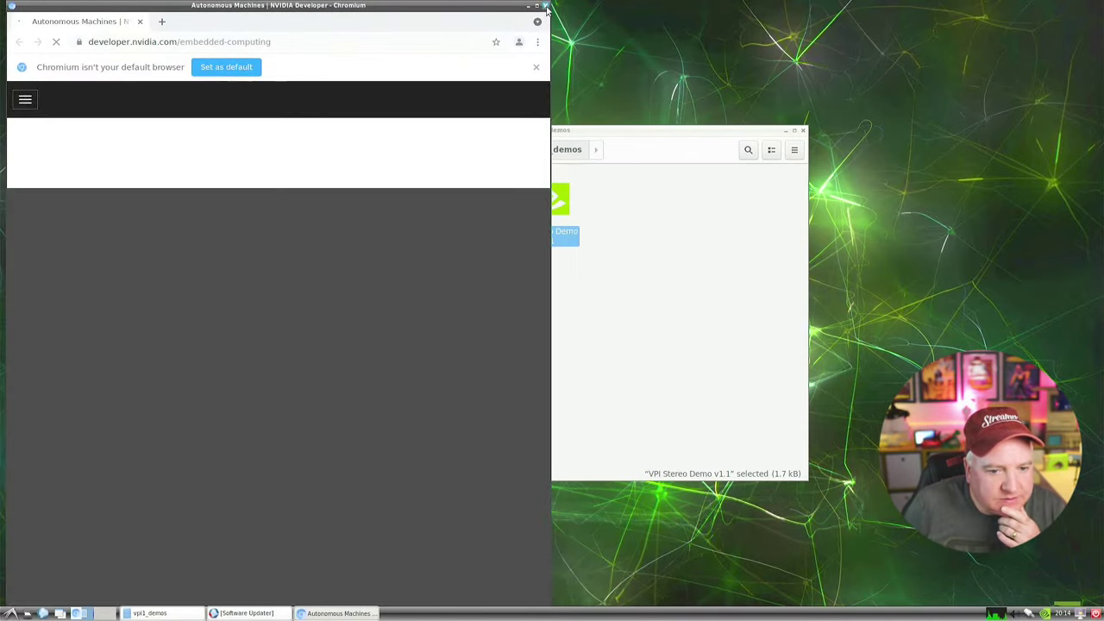
{"action": "left_click", "coordinate": [545, 6]}
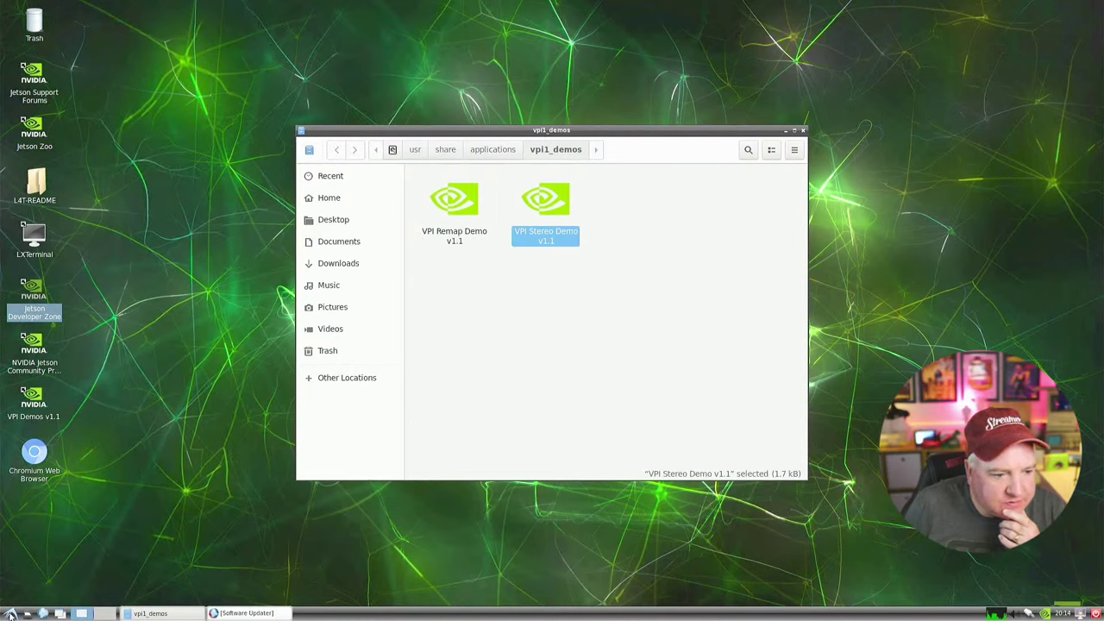
Launch the Cheese webcam application from the Sound & Video applications.
{"action": "left_click", "coordinate": [12, 612]}
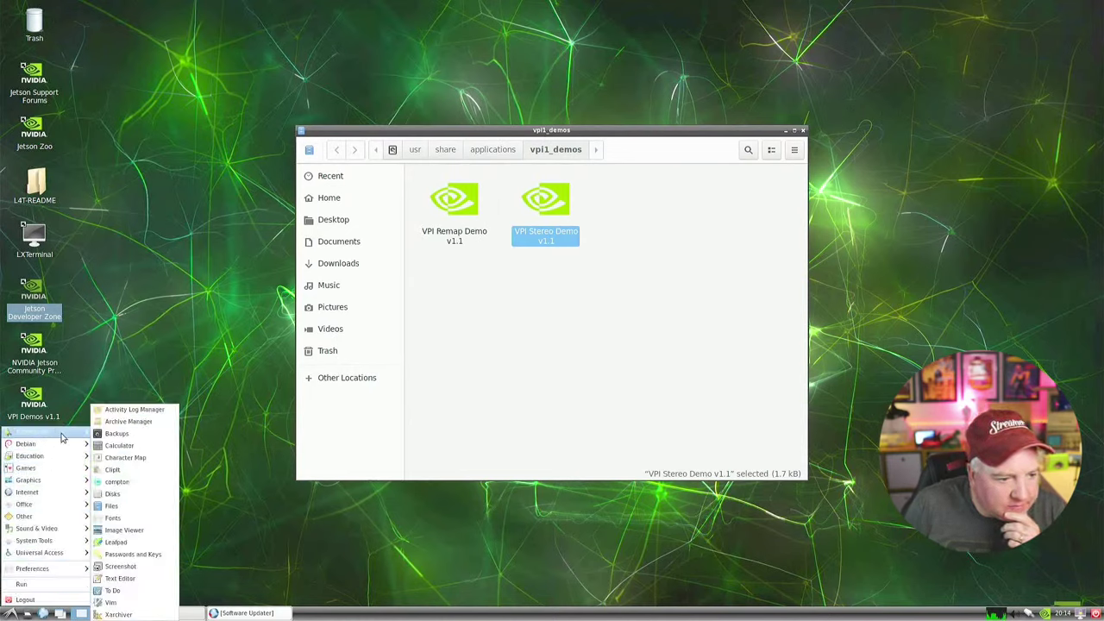
{"action": "mouse_move", "coordinate": [59, 529]}
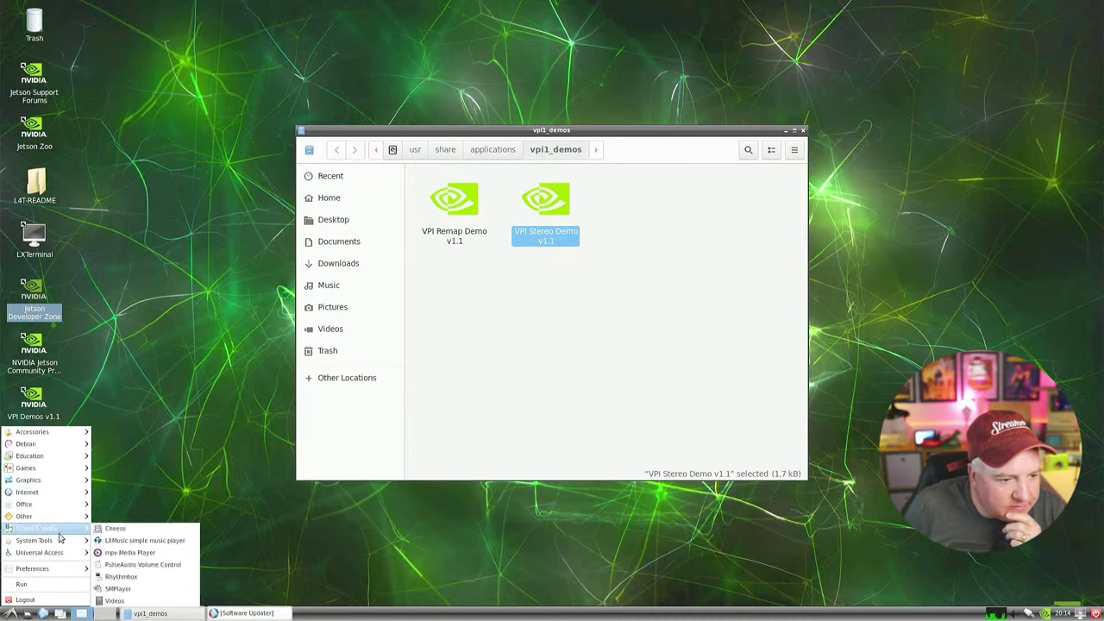
{"action": "mouse_move", "coordinate": [64, 487]}
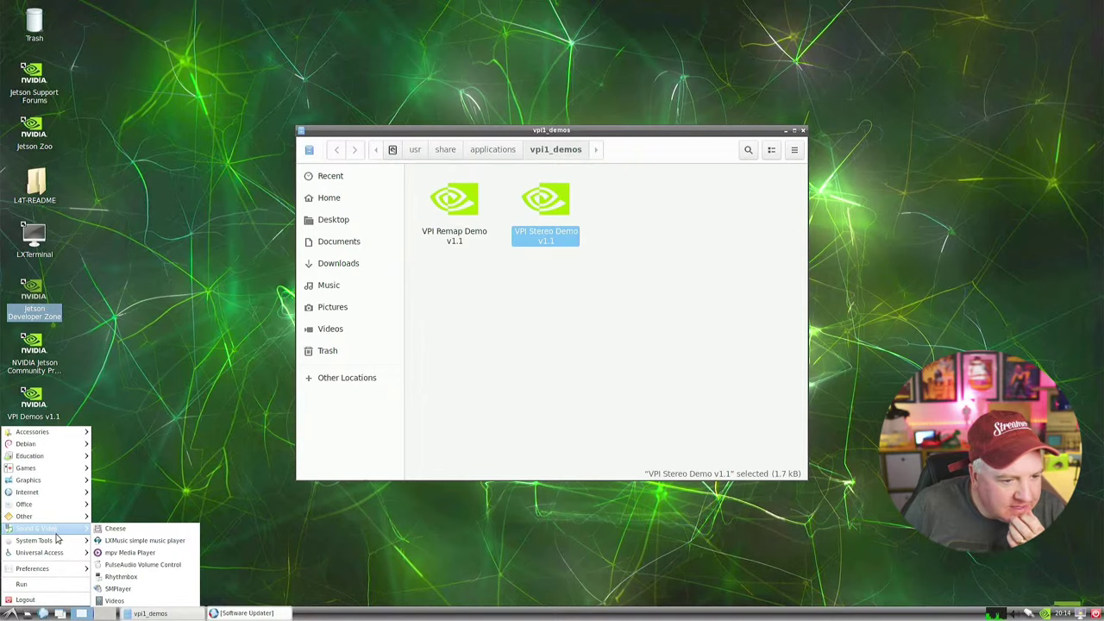
{"action": "left_click", "coordinate": [130, 528]}
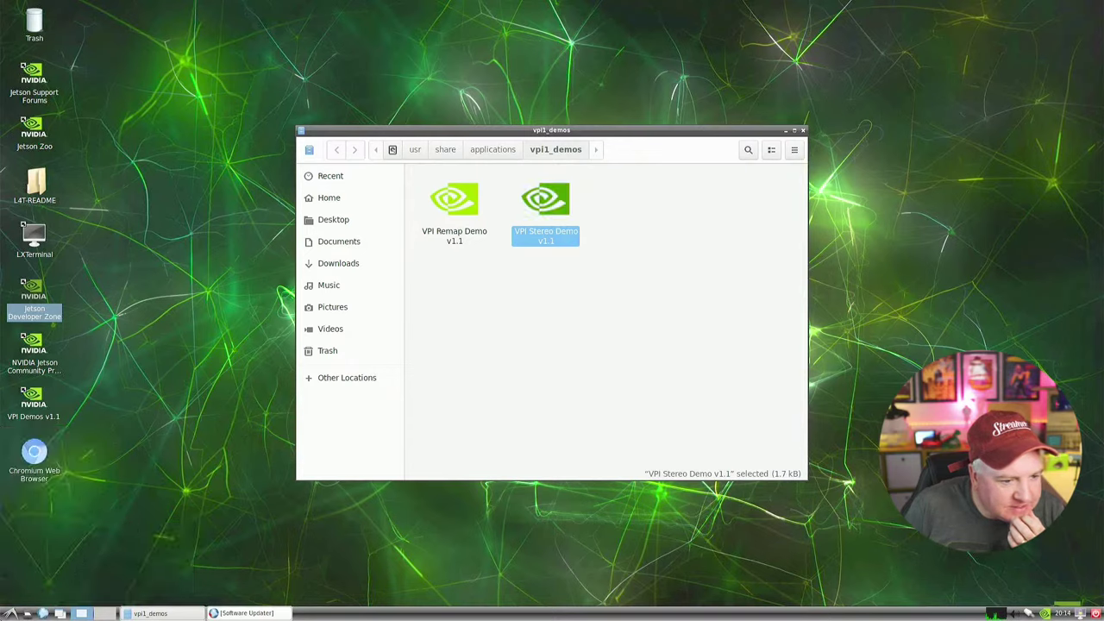
{"action": "left_click", "coordinate": [12, 613]}
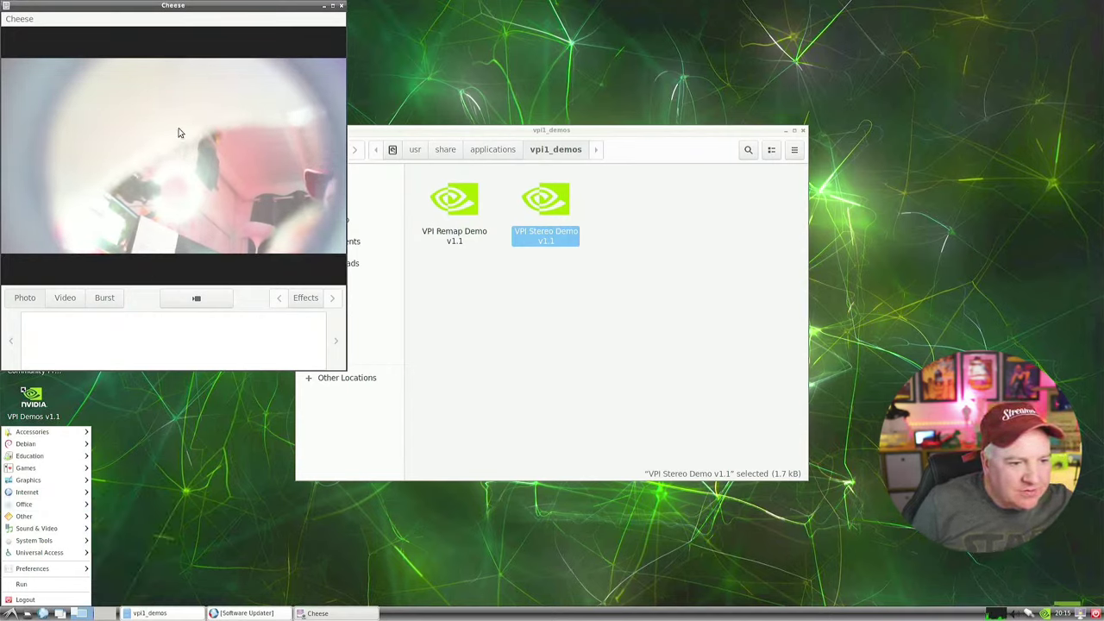
{"action": "left_click", "coordinate": [15, 23]}
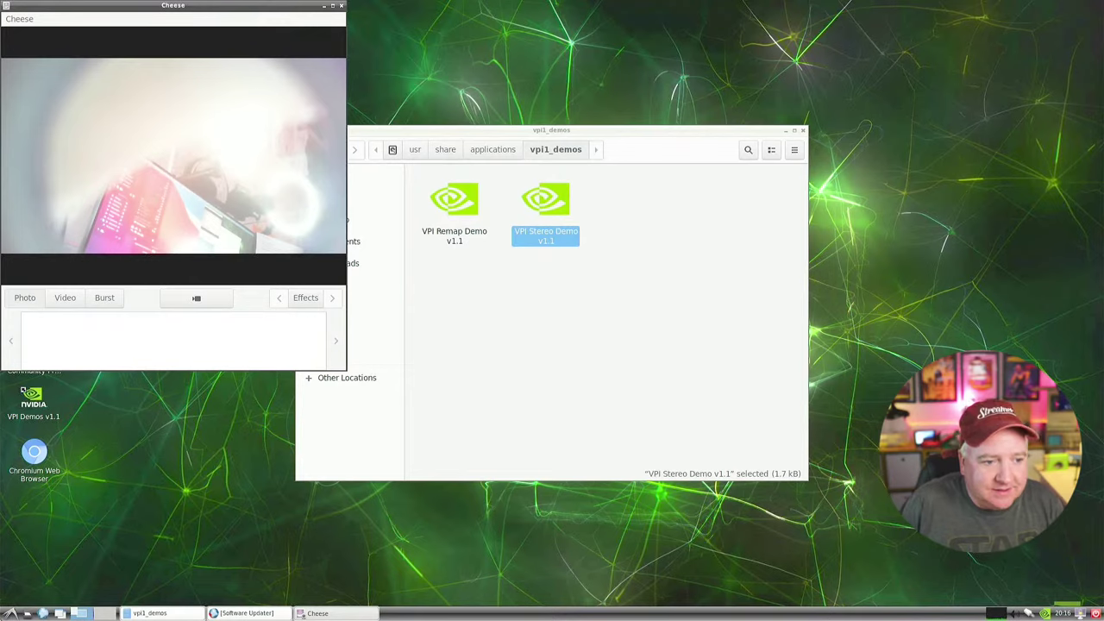
Look through the video and burst modes, take a single photo with the camera in photo mode, and close Cheese.
{"action": "left_click", "coordinate": [64, 297]}
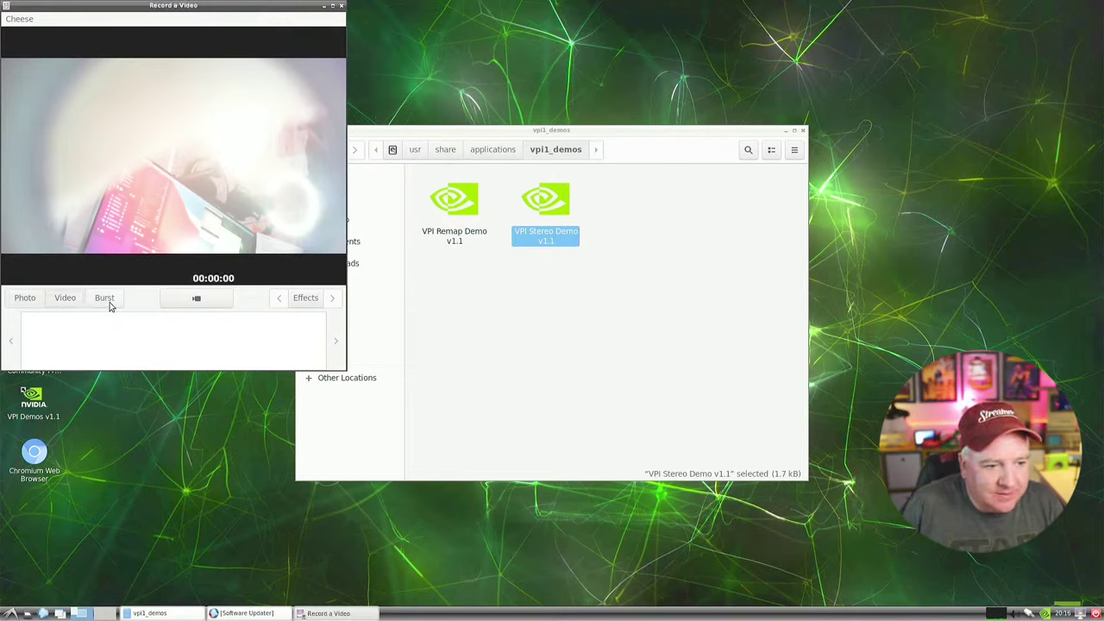
{"action": "left_click", "coordinate": [109, 301]}
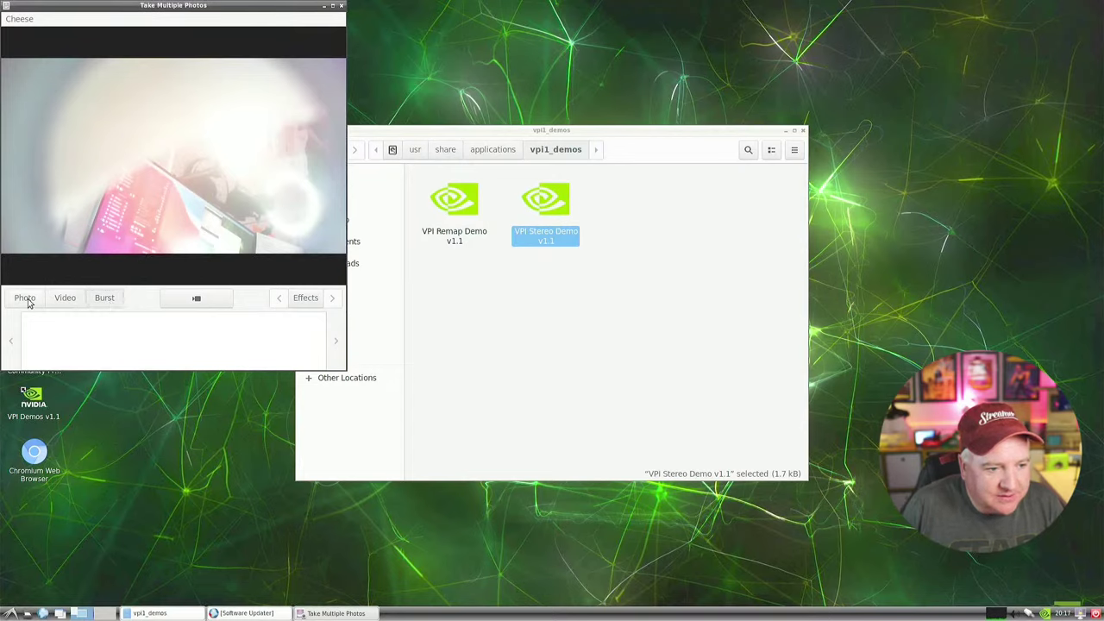
{"action": "left_click", "coordinate": [26, 299]}
{"action": "left_click", "coordinate": [181, 300]}
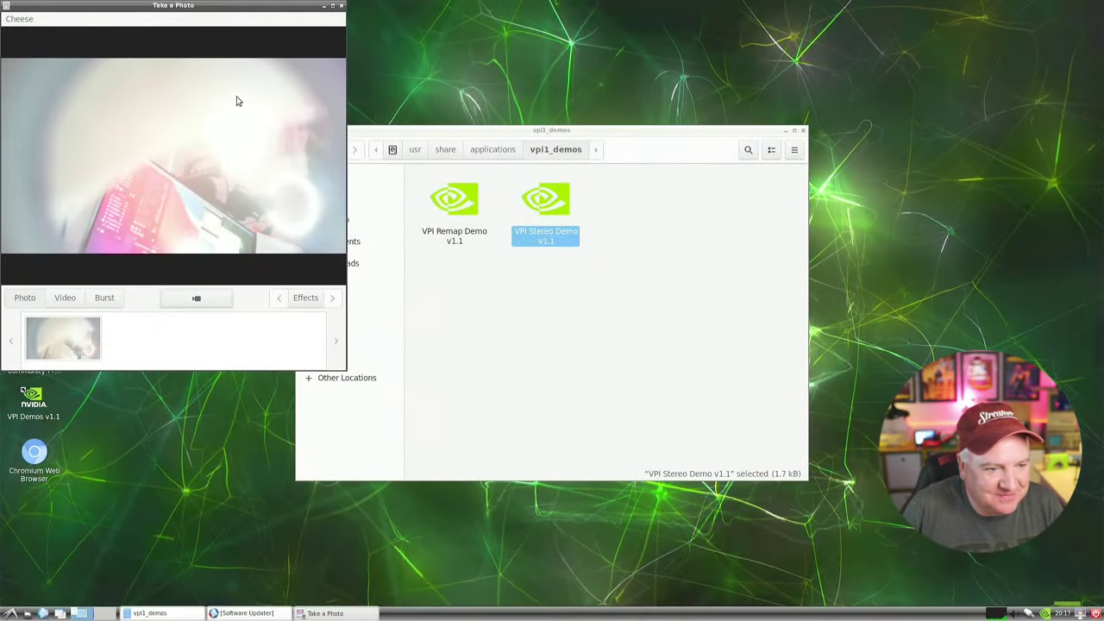
{"action": "left_click", "coordinate": [341, 6]}
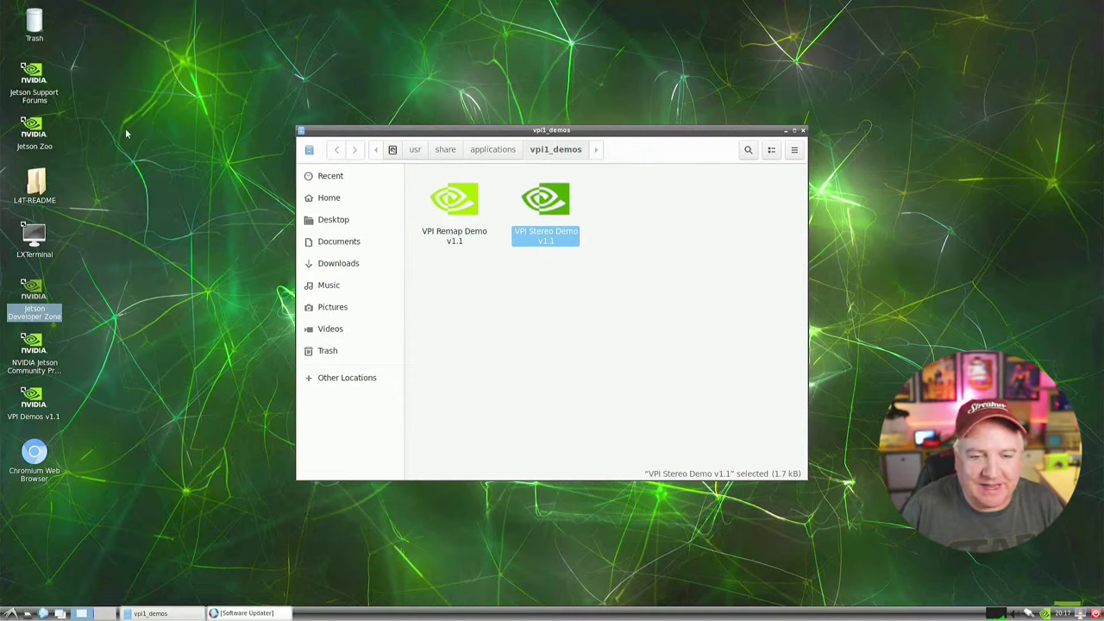